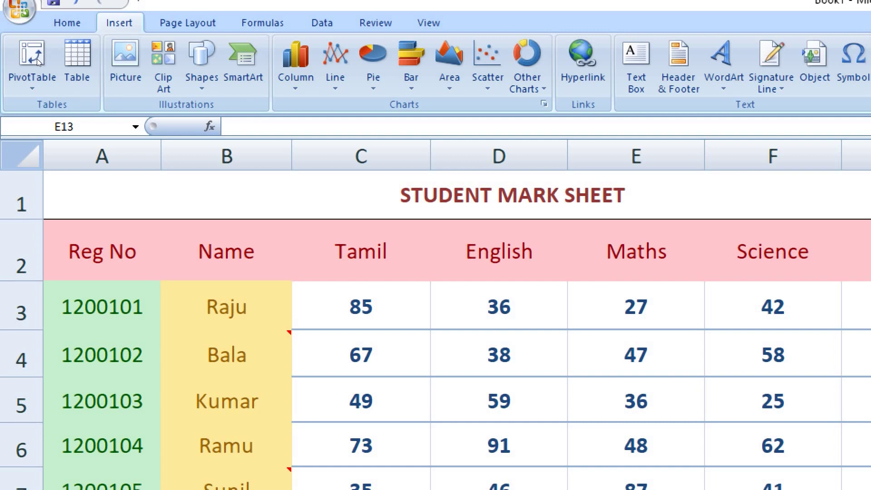
{"action": "left_click", "coordinate": [15, 50]}
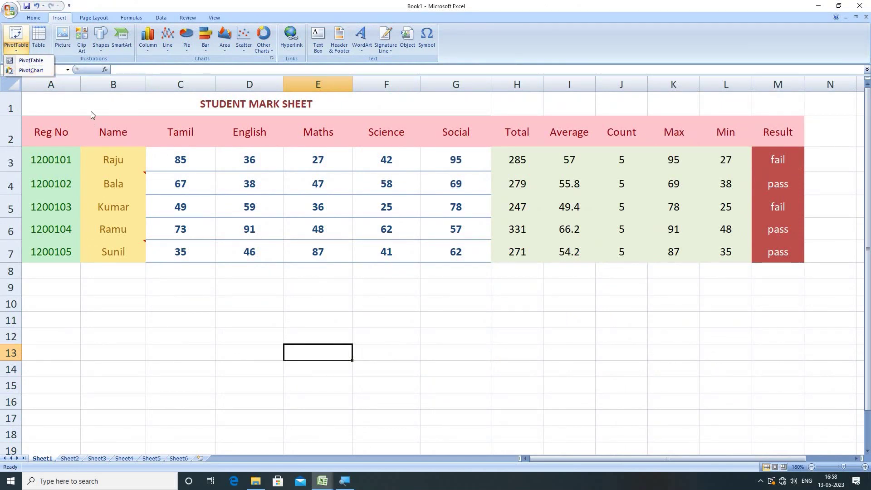
{"action": "left_click", "coordinate": [266, 191]}
{"action": "left_click", "coordinate": [268, 189]}
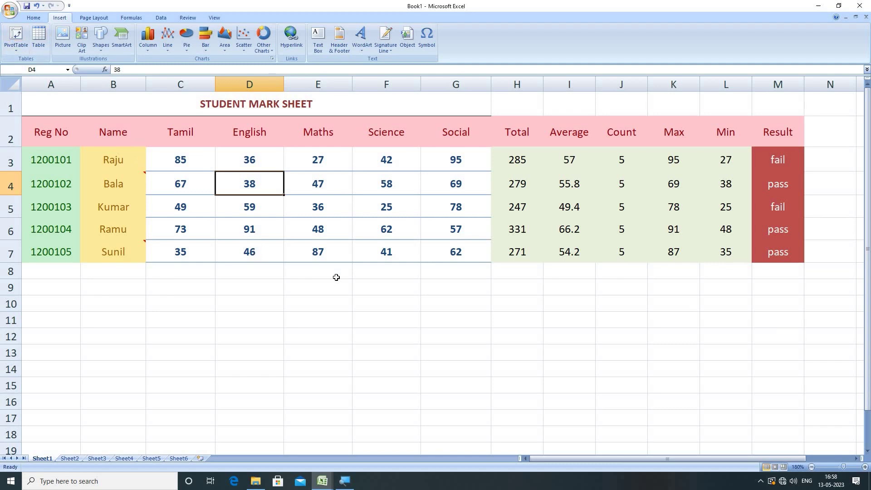
- Switch to the Pivot Table workbook
{"action": "left_click", "coordinate": [323, 481]}
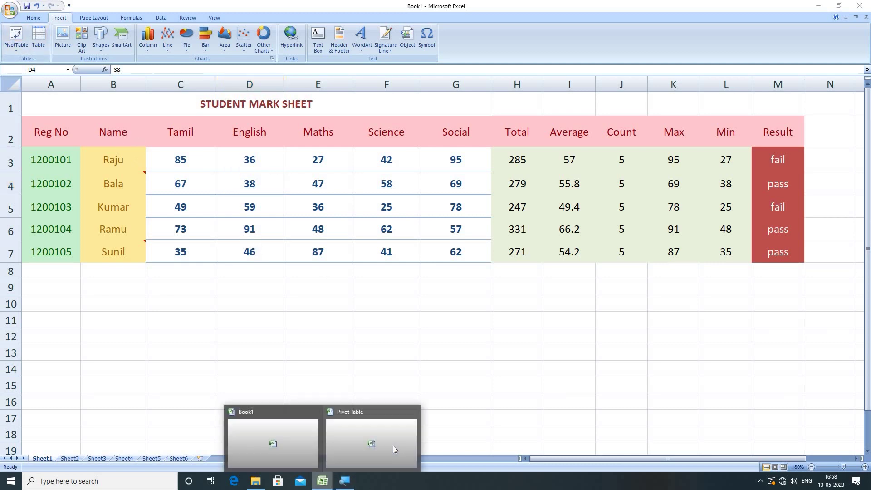
{"action": "left_click", "coordinate": [347, 451]}
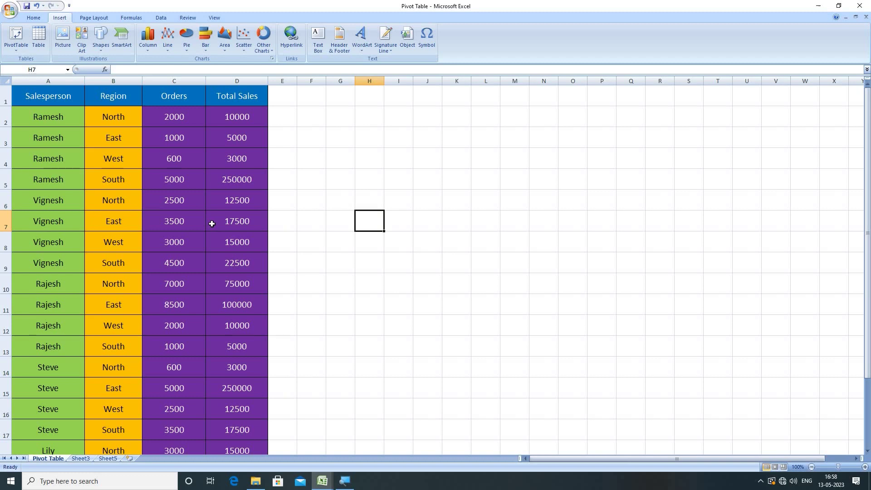
- Examine the sales records by salesperson, region, orders and total sales through the whole data table
{"action": "scroll", "coordinate": [210, 227], "scroll_direction": "down", "scroll_amount": 10}
{"action": "scroll", "coordinate": [210, 227], "scroll_direction": "up", "scroll_amount": 10}
{"action": "left_click", "coordinate": [67, 241]}
{"action": "left_click", "coordinate": [66, 317]}
{"action": "scroll", "coordinate": [65, 316], "scroll_direction": "down", "scroll_amount": 2}
{"action": "left_click", "coordinate": [61, 299]}
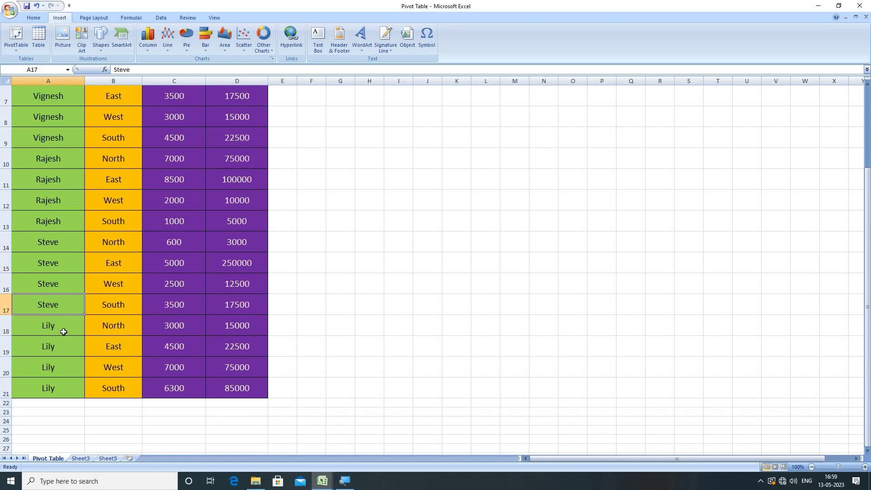
{"action": "left_click", "coordinate": [65, 331]}
{"action": "scroll", "coordinate": [63, 326], "scroll_direction": "up", "scroll_amount": 2}
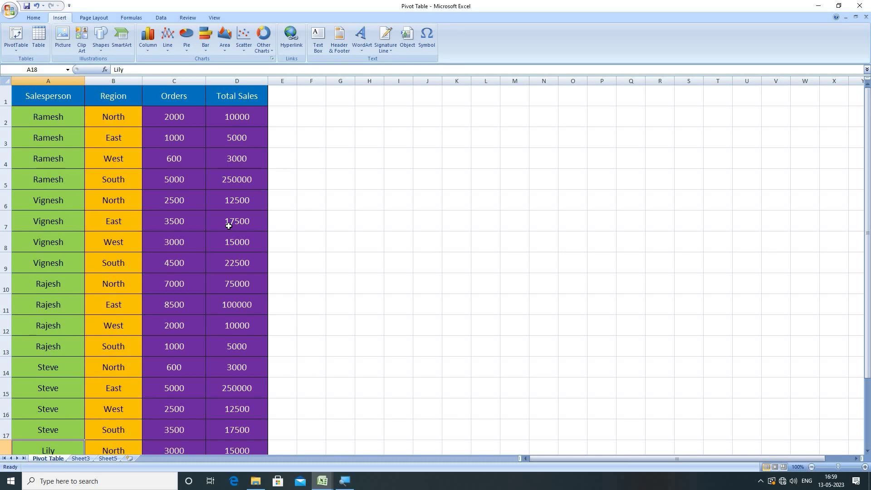
{"action": "left_click", "coordinate": [61, 162]}
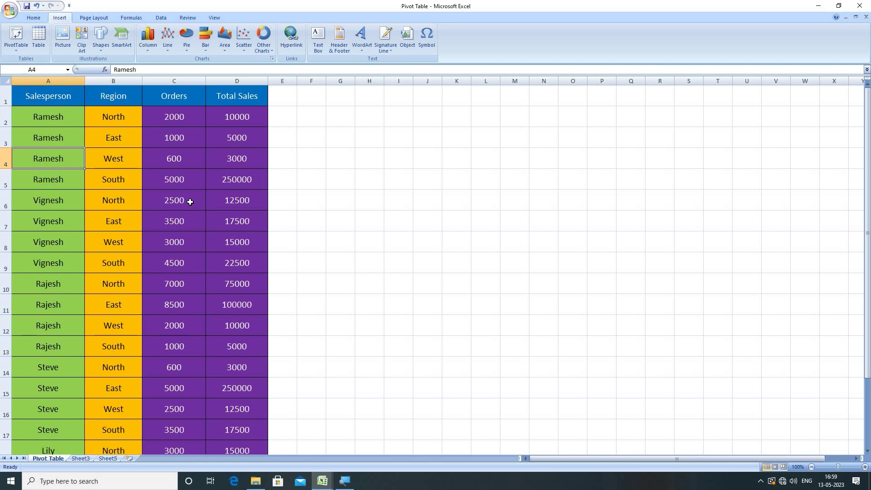
{"action": "scroll", "coordinate": [55, 284], "scroll_direction": "down", "scroll_amount": 4}
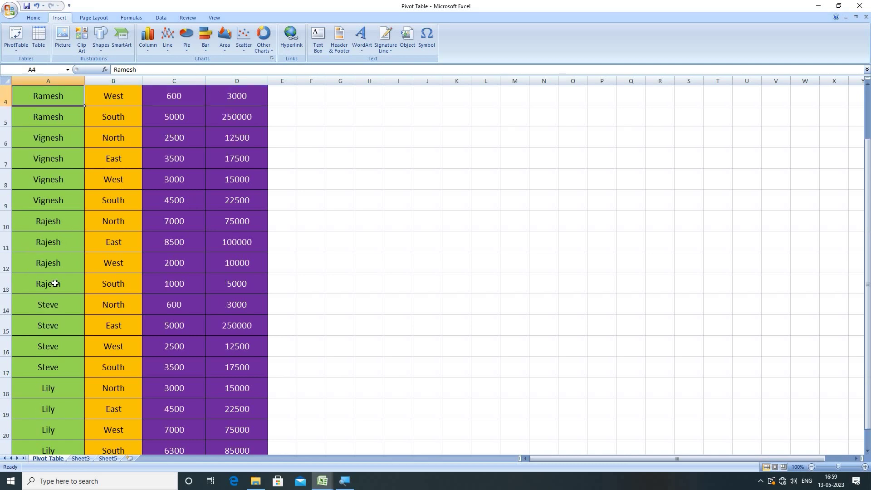
{"action": "scroll", "coordinate": [54, 283], "scroll_direction": "up", "scroll_amount": 4}
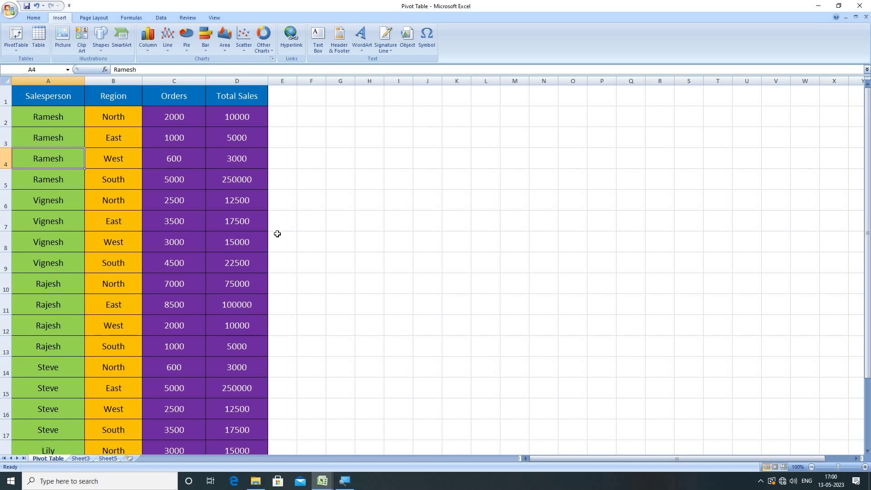
{"action": "left_click", "coordinate": [115, 121]}
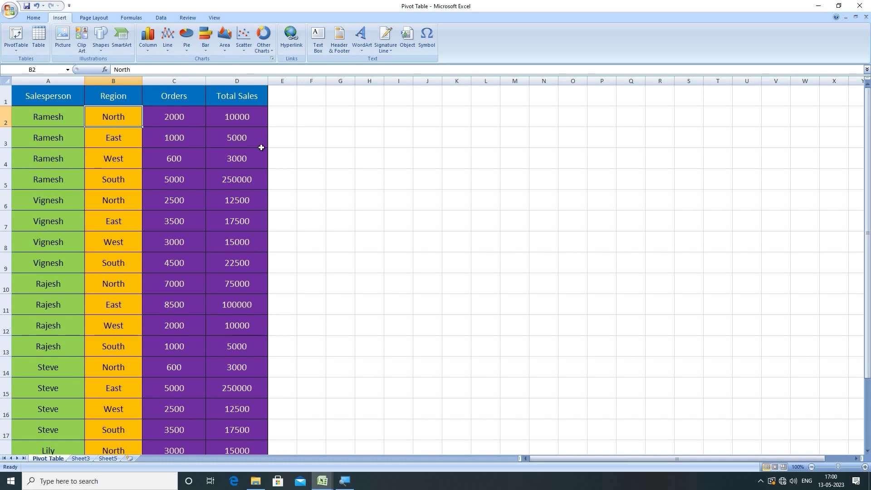
{"action": "scroll", "coordinate": [203, 233], "scroll_direction": "down", "scroll_amount": 2}
{"action": "scroll", "coordinate": [202, 231], "scroll_direction": "up", "scroll_amount": 2}
- Create a PivotTable from the sales data in A1:D21, placed on a new worksheet
{"action": "left_click_drag", "start_coordinate": [52, 93], "coordinate": [249, 431]}
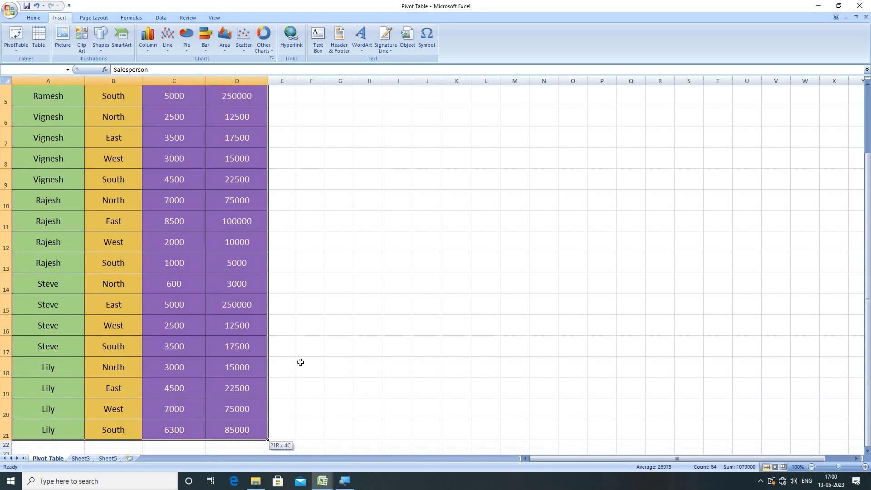
{"action": "scroll", "coordinate": [213, 211], "scroll_direction": "up", "scroll_amount": 2}
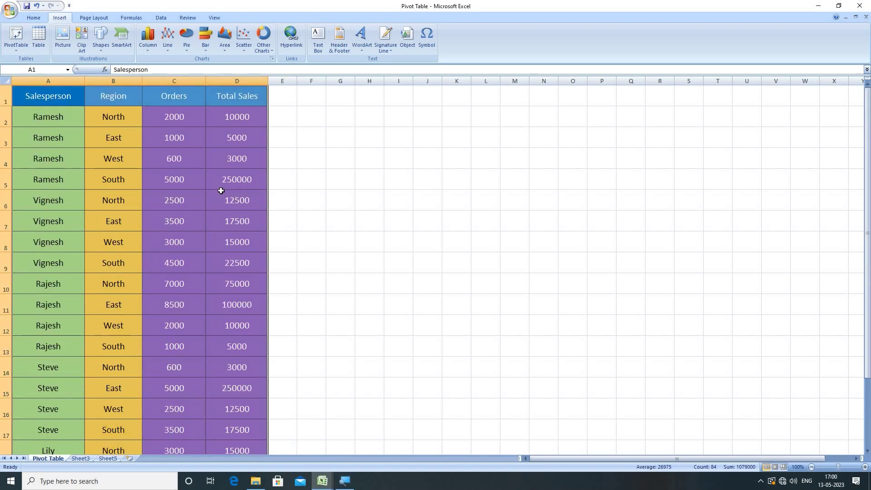
{"action": "left_click", "coordinate": [18, 49]}
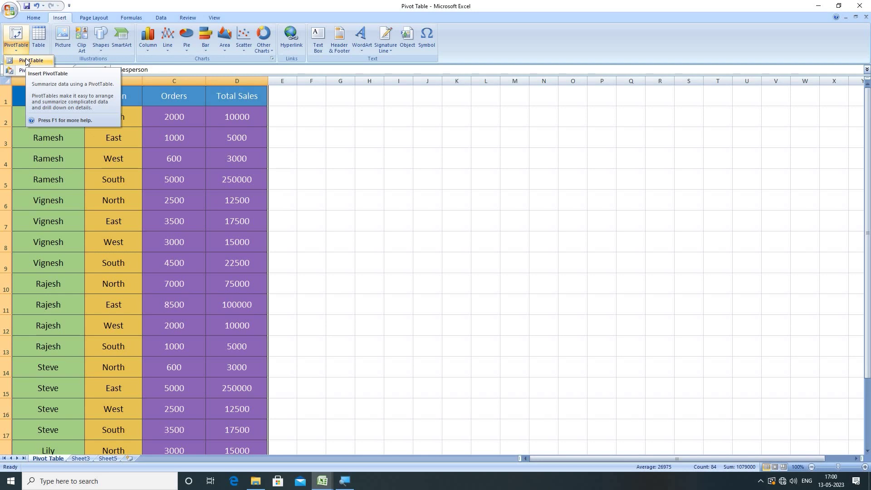
{"action": "left_click", "coordinate": [26, 61]}
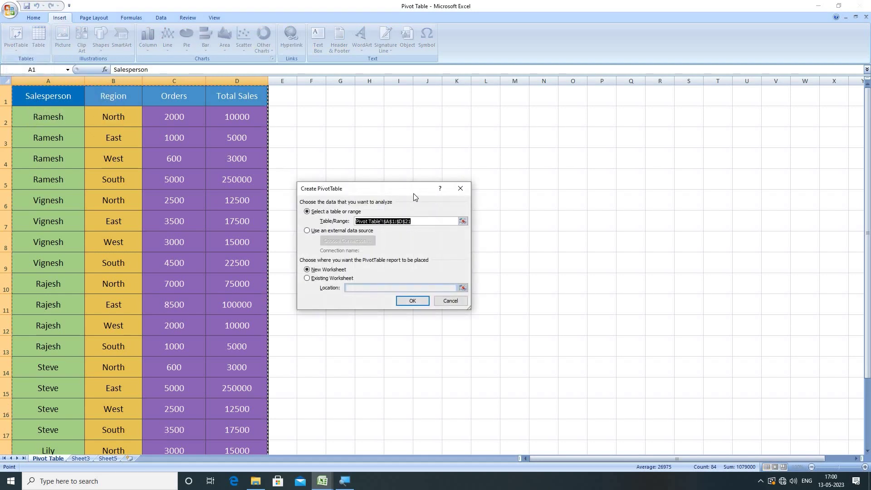
{"action": "left_click_drag", "start_coordinate": [413, 194], "coordinate": [466, 205]}
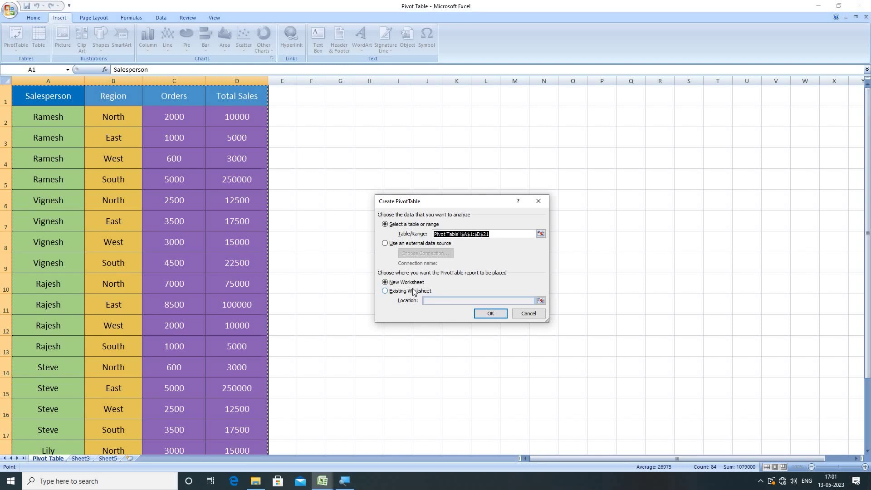
{"action": "left_click", "coordinate": [488, 313]}
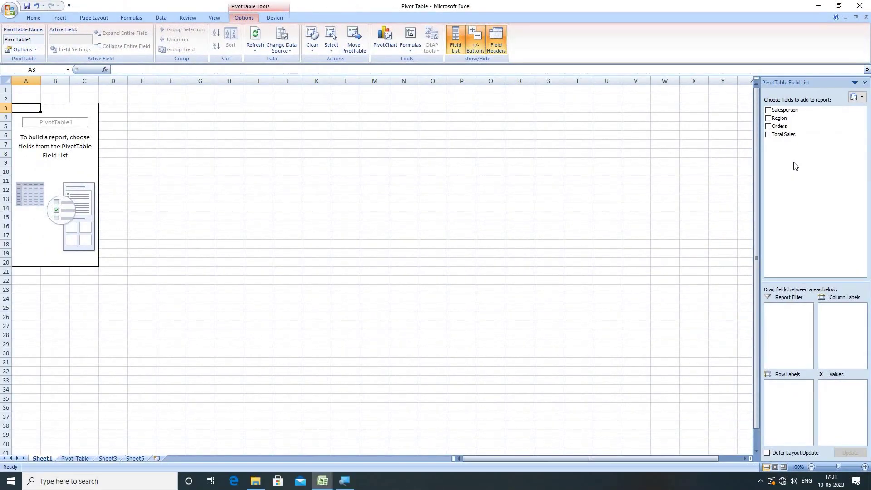
- Add the Salesperson and Total Sales fields to the PivotTable, and replace Total Sales with Orders
{"action": "left_click", "coordinate": [767, 110]}
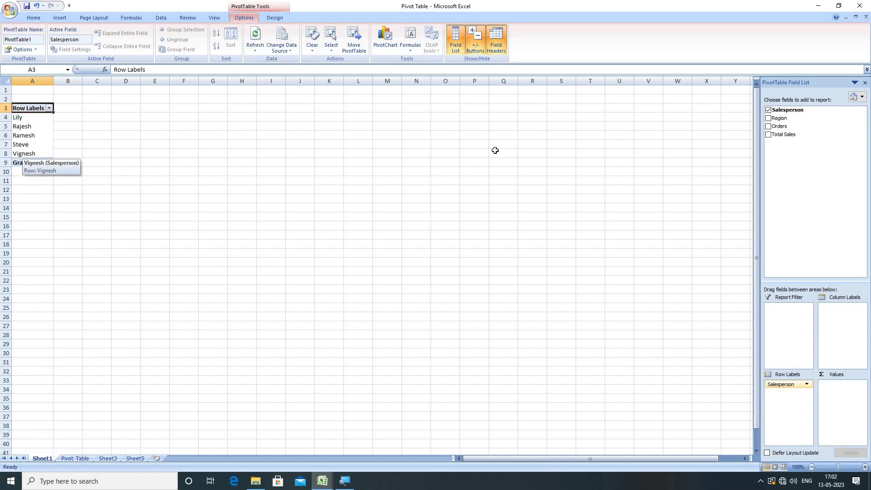
{"action": "left_click", "coordinate": [768, 135]}
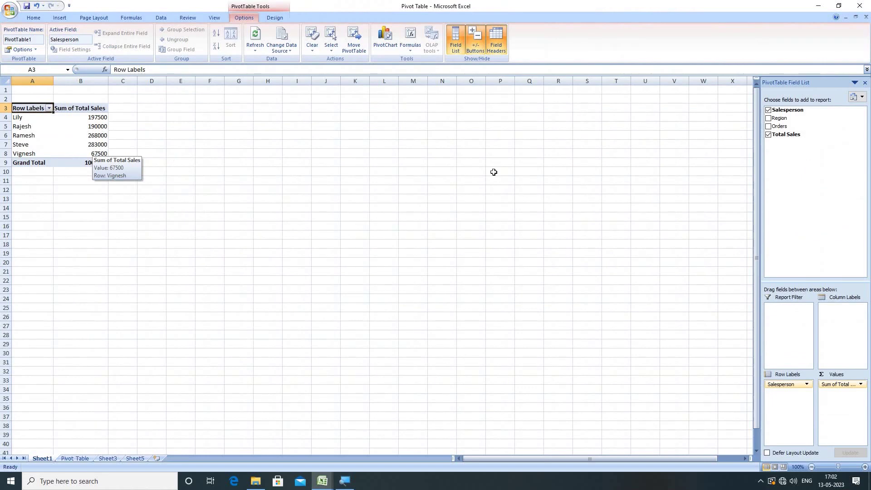
{"action": "left_click", "coordinate": [767, 134]}
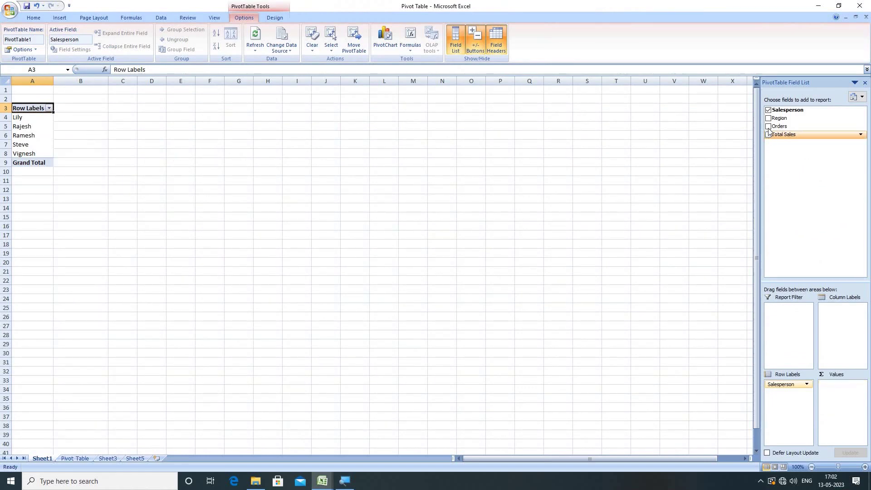
{"action": "left_click", "coordinate": [768, 126]}
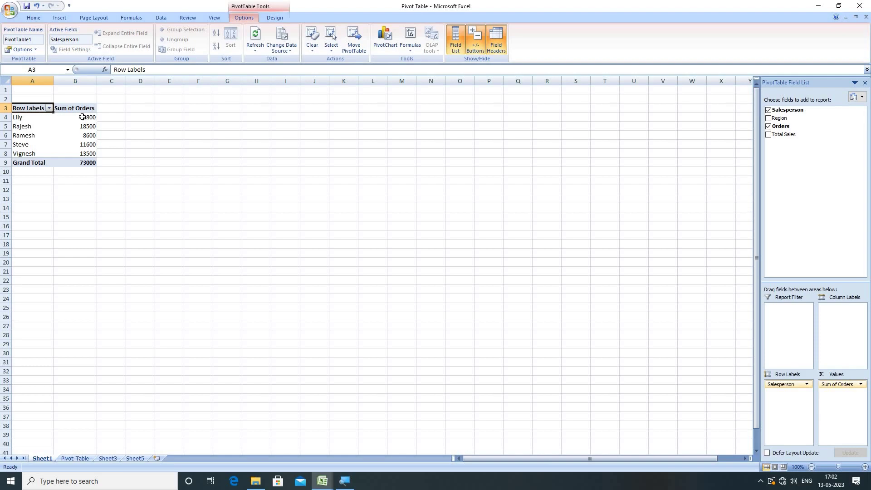
{"action": "mouse_move", "coordinate": [70, 137]}
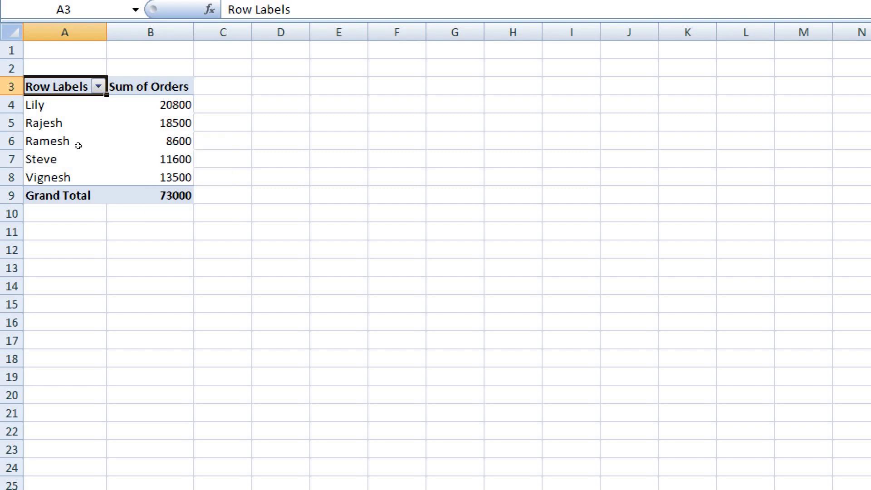
{"action": "mouse_move", "coordinate": [78, 146]}
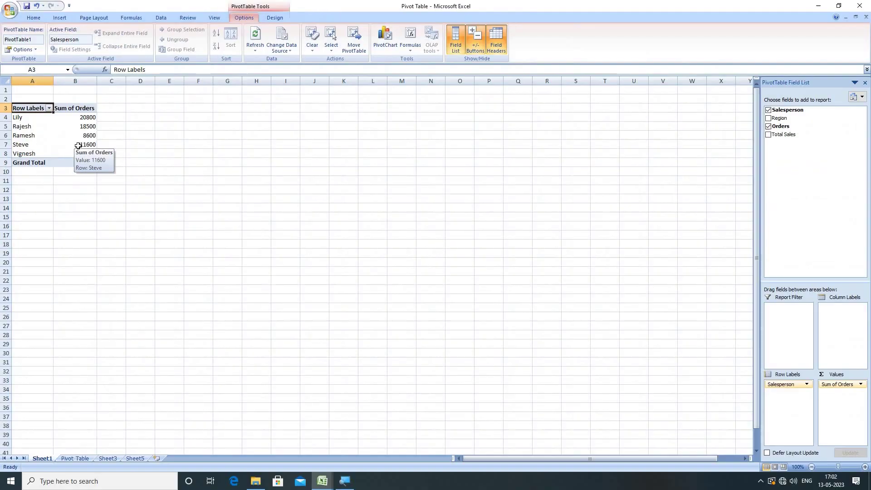
- Remove Orders and Salesperson from the PivotTable, and summarize Orders by Region instead
{"action": "left_click", "coordinate": [770, 128]}
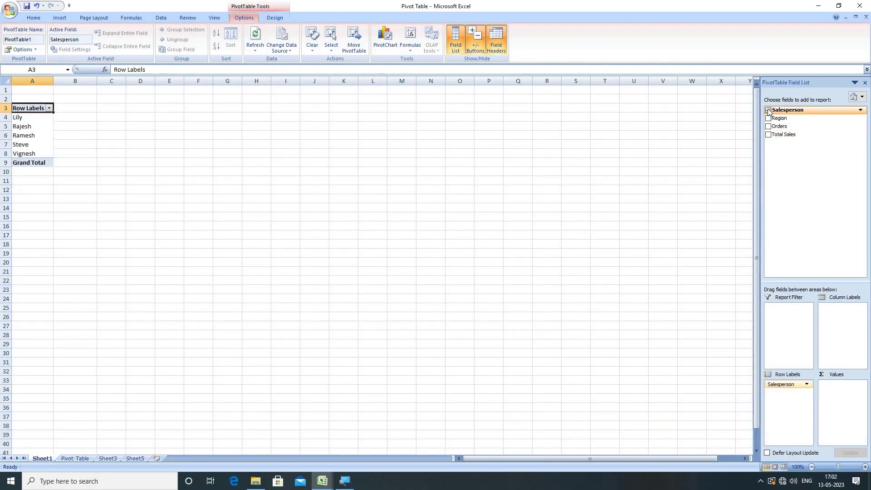
{"action": "left_click", "coordinate": [768, 111]}
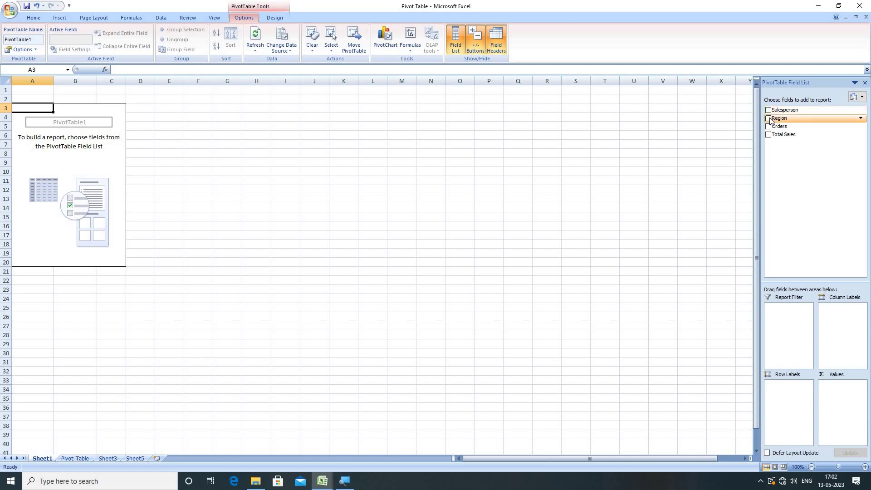
{"action": "left_click", "coordinate": [769, 118]}
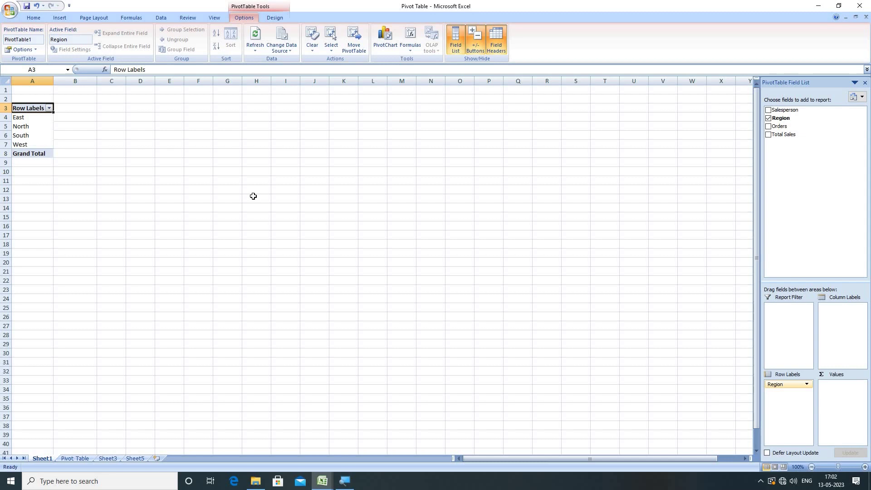
{"action": "left_click", "coordinate": [768, 127]}
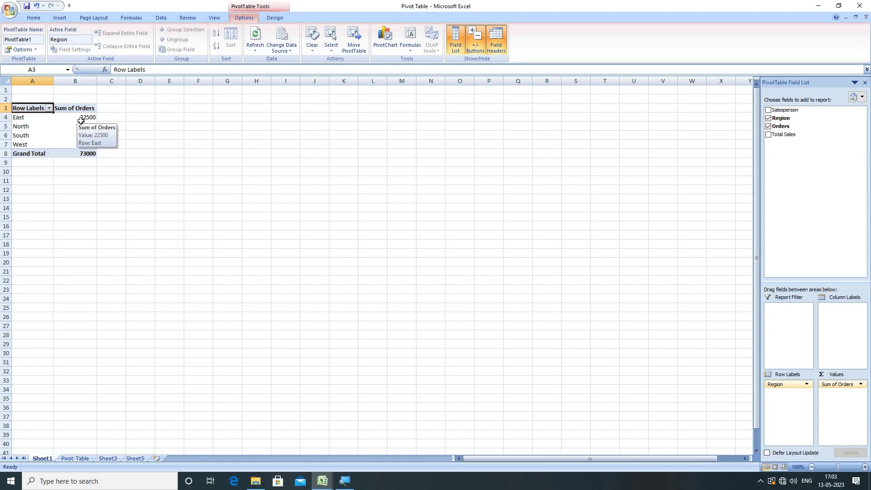
{"action": "left_click", "coordinate": [175, 154]}
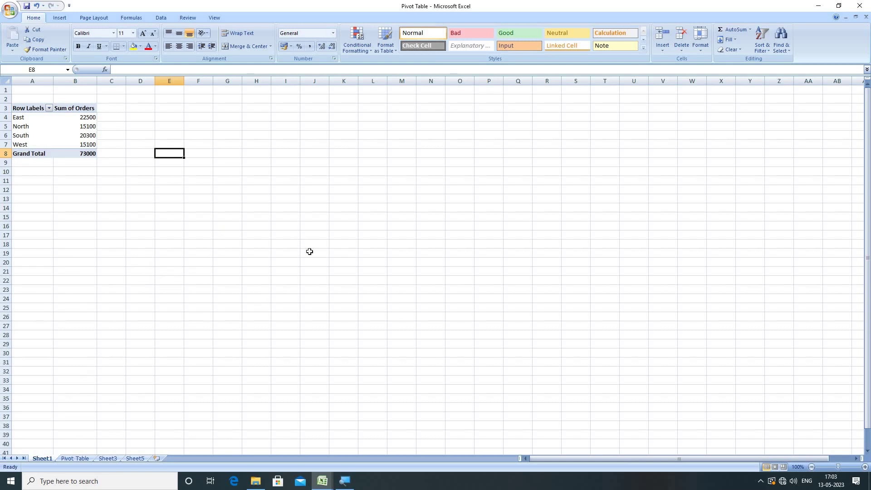
- Create a PivotChart from A1:D21 of the Pivot Table sheet on a new worksheet, and move its filter pane below the empty PivotTable
{"action": "left_click", "coordinate": [74, 457]}
{"action": "left_click", "coordinate": [338, 262]}
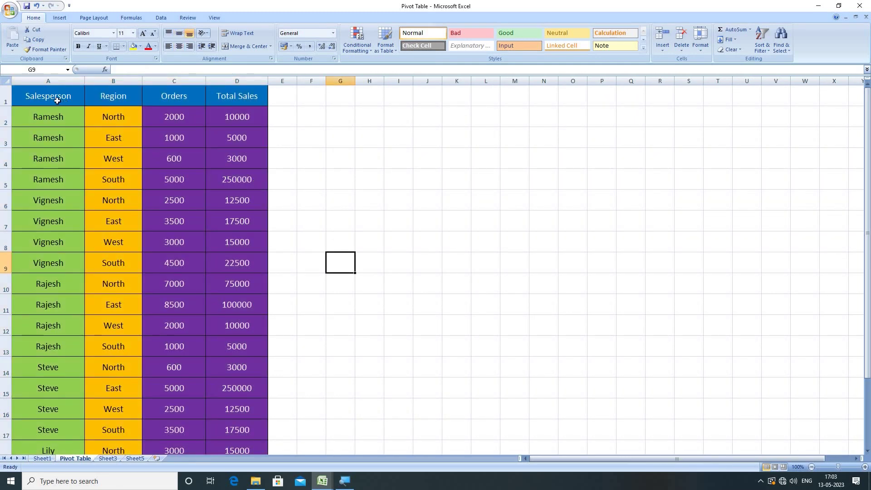
{"action": "left_click_drag", "start_coordinate": [58, 95], "coordinate": [240, 424]}
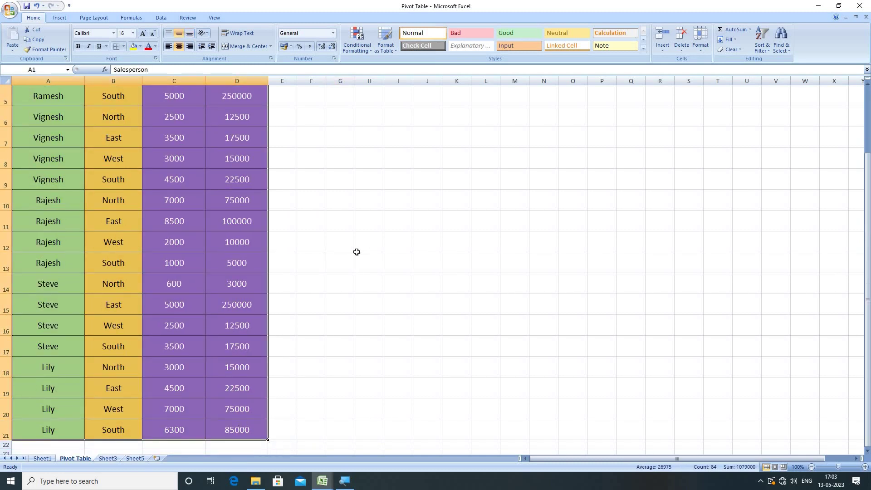
{"action": "left_click", "coordinate": [58, 18]}
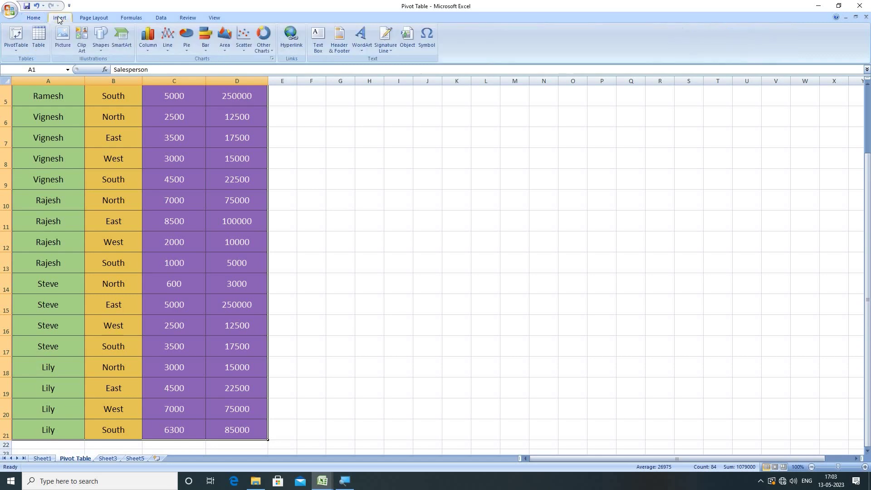
{"action": "left_click", "coordinate": [18, 52]}
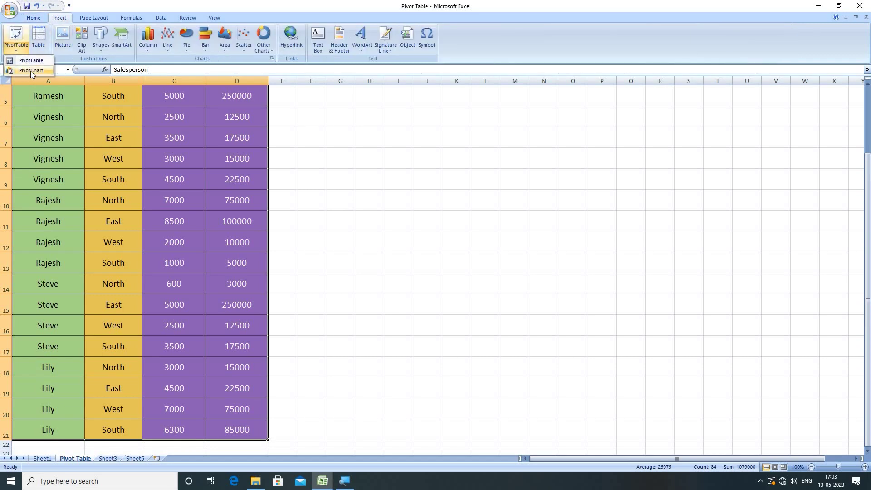
{"action": "left_click", "coordinate": [31, 71]}
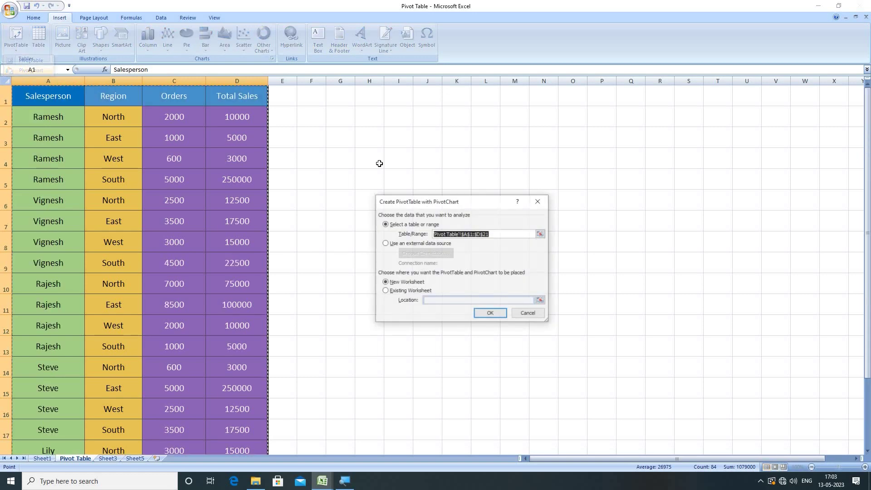
{"action": "left_click_drag", "start_coordinate": [457, 203], "coordinate": [456, 170]}
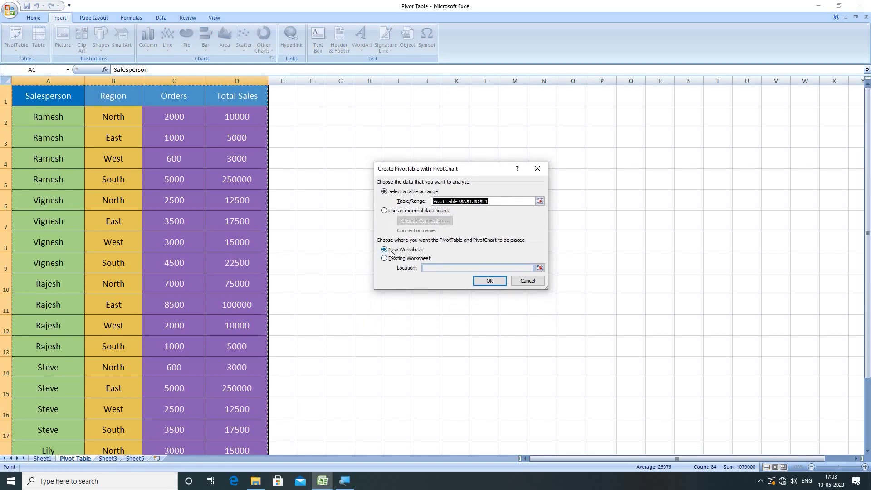
{"action": "left_click", "coordinate": [490, 281]}
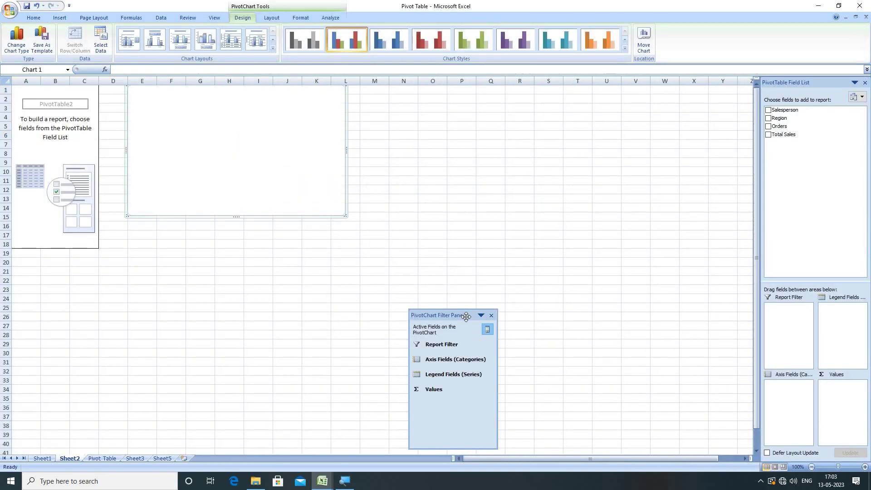
{"action": "left_click_drag", "start_coordinate": [459, 316], "coordinate": [58, 323]}
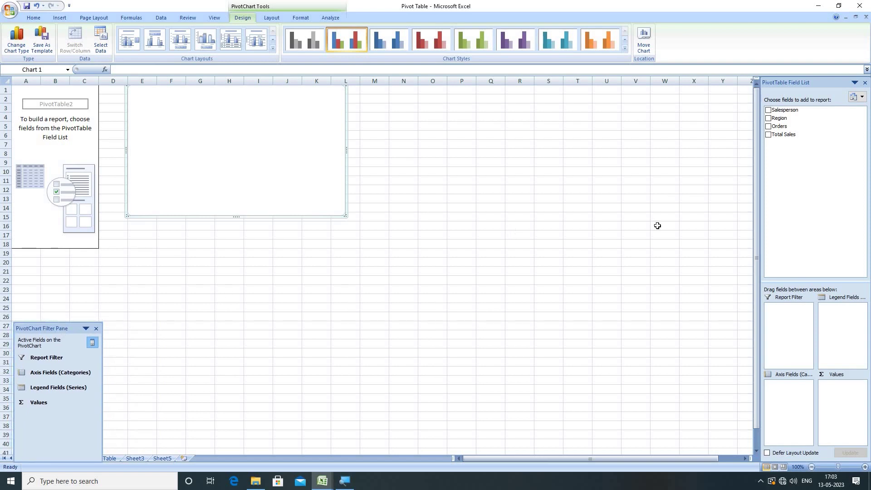
- Plot Total Sales by Salesperson in the PivotChart and apply the chart style with red columns on a black background
{"action": "left_click", "coordinate": [771, 110]}
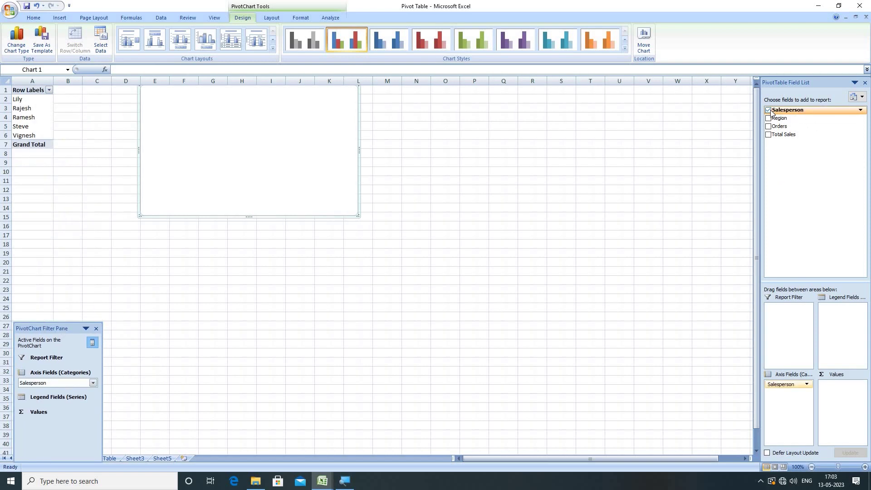
{"action": "left_click", "coordinate": [768, 135]}
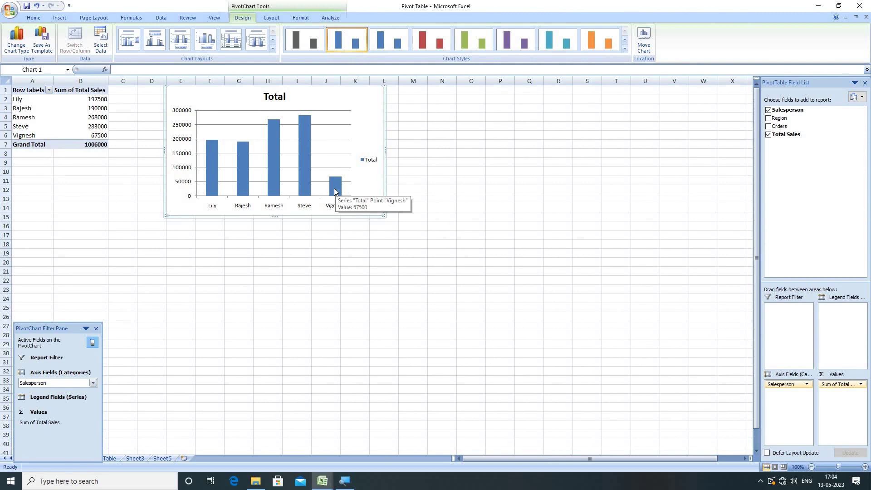
{"action": "left_click", "coordinate": [625, 50]}
{"action": "left_click", "coordinate": [431, 168]}
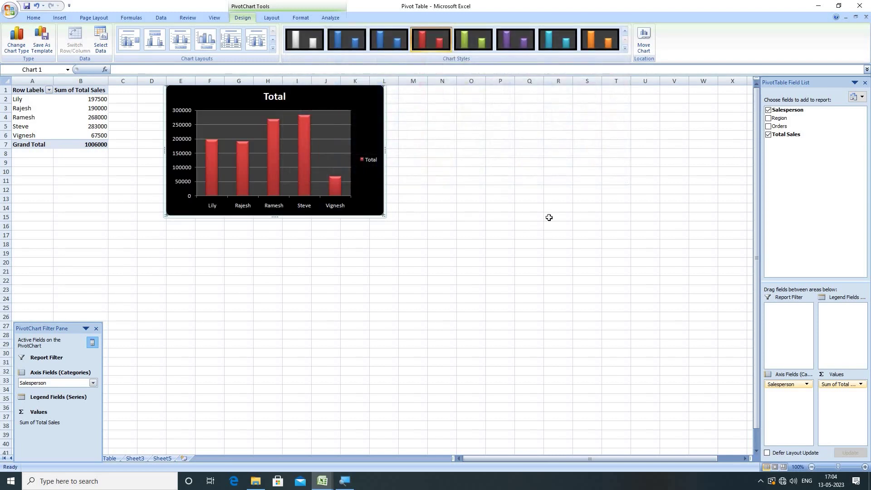
- Replace Total Sales with Orders in the PivotChart and check the value of Ramesh's column
{"action": "left_click", "coordinate": [768, 134]}
{"action": "left_click", "coordinate": [768, 127]}
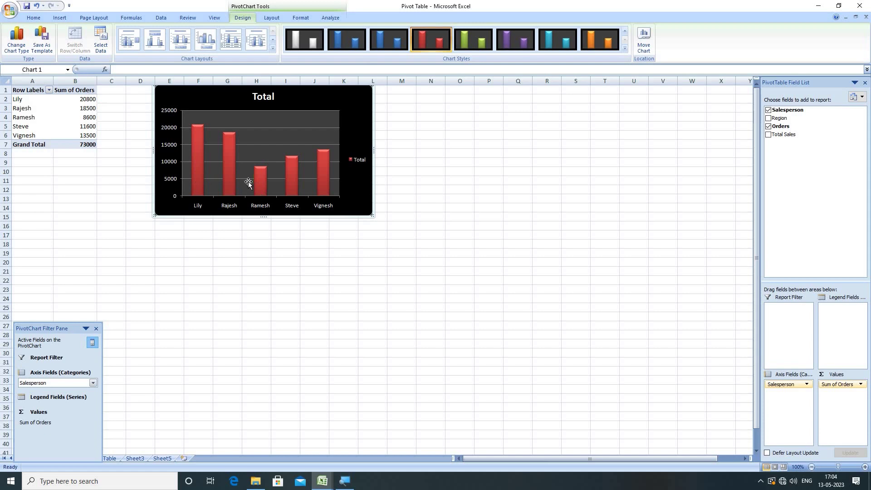
{"action": "mouse_move", "coordinate": [256, 193]}
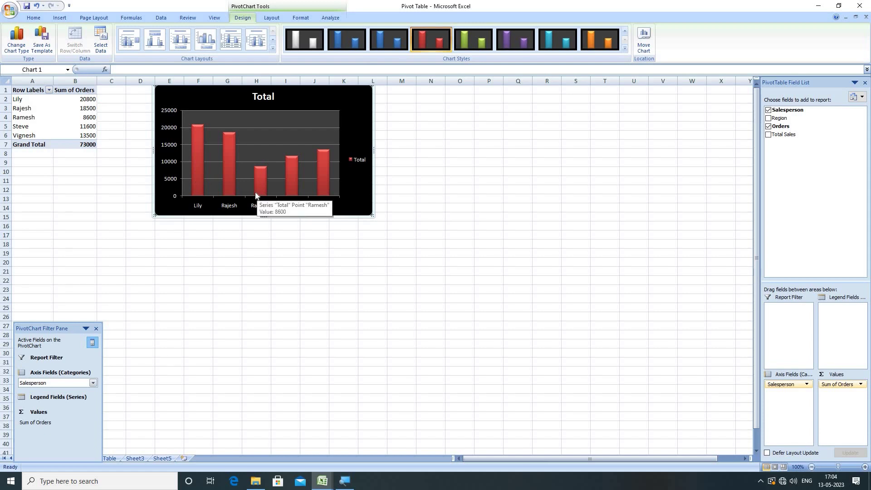
- Replace Salesperson and Orders with Region and Total Sales in the PivotChart, and close its filter pane
{"action": "left_click", "coordinate": [768, 110]}
{"action": "left_click", "coordinate": [768, 126]}
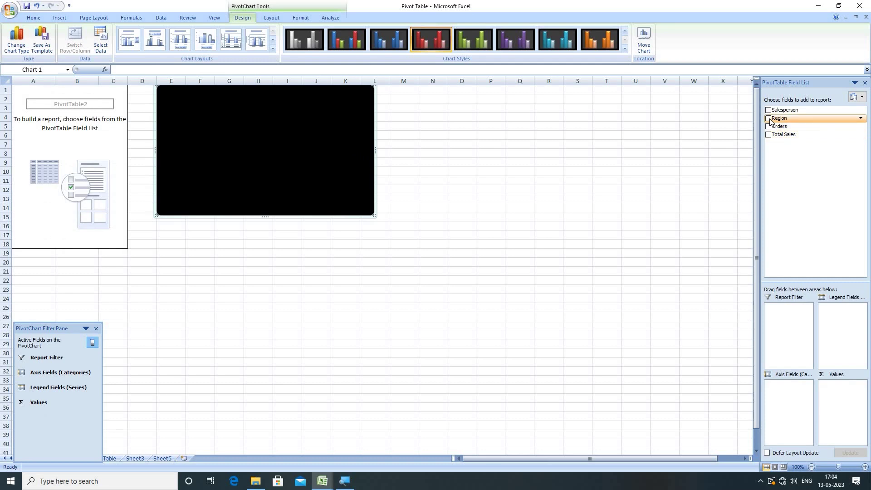
{"action": "left_click", "coordinate": [768, 118]}
{"action": "left_click", "coordinate": [768, 134]}
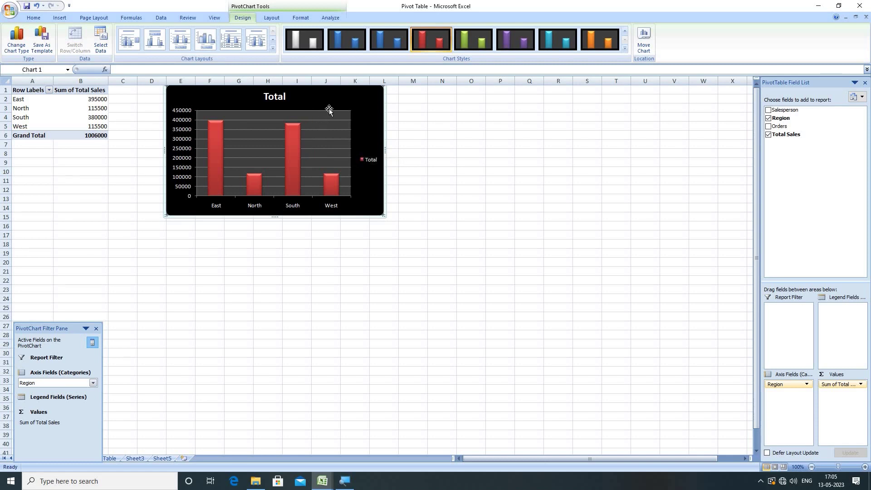
{"action": "left_click", "coordinate": [96, 328]}
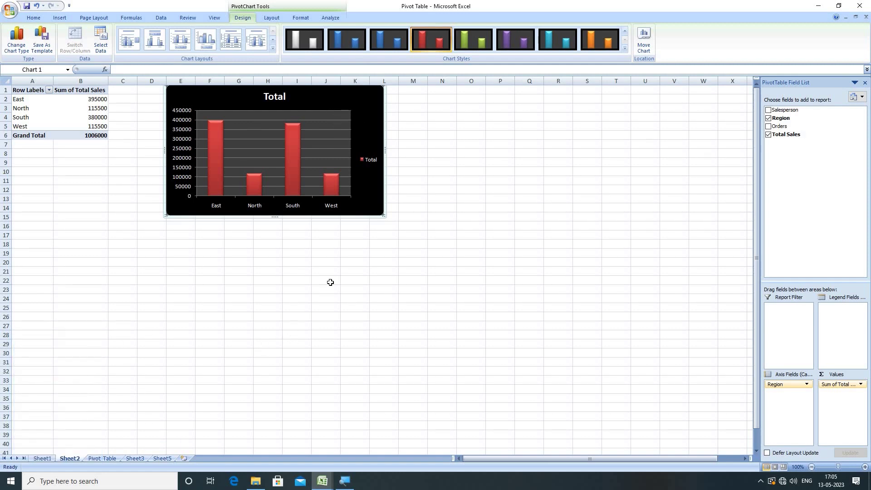